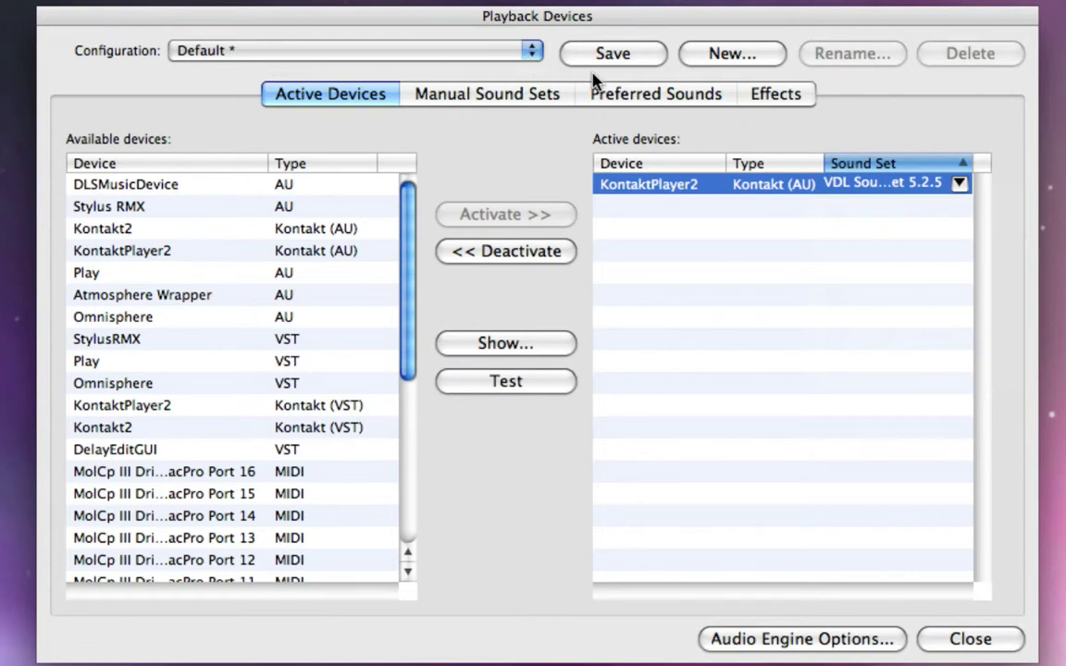
- Save the single KontaktPlayer2 setup as configuration '5.2.5 VDL (16 sounds)' and widen the Sound Set column
{"action": "left_click", "coordinate": [727, 55]}
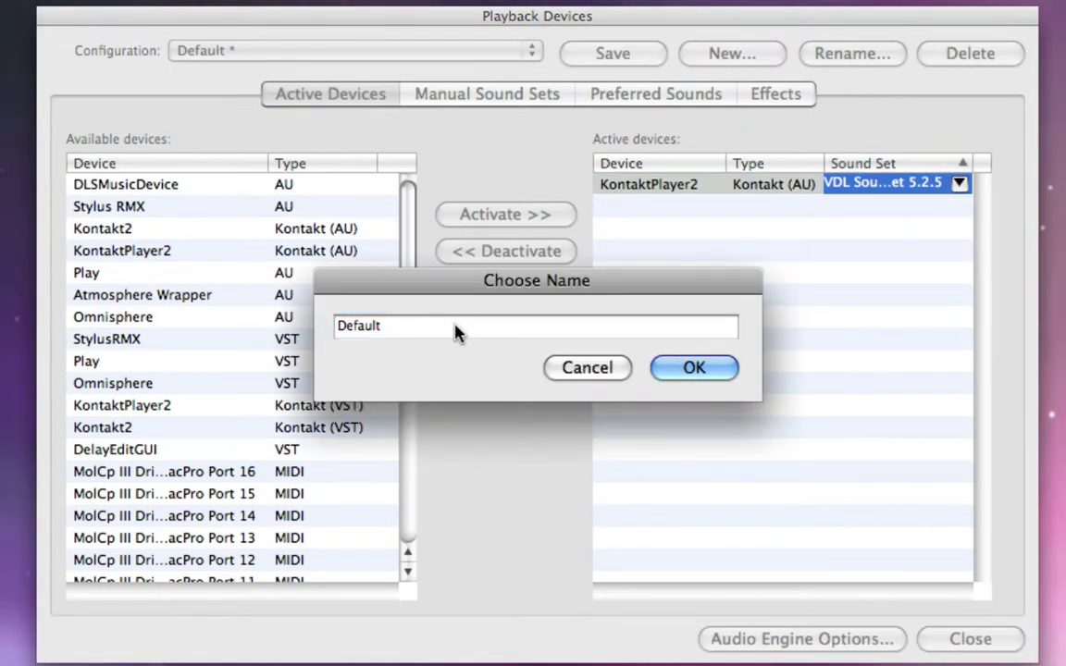
{"action": "left_click", "coordinate": [372, 325]}
{"action": "left_click_drag", "start_coordinate": [384, 325], "coordinate": [310, 318]}
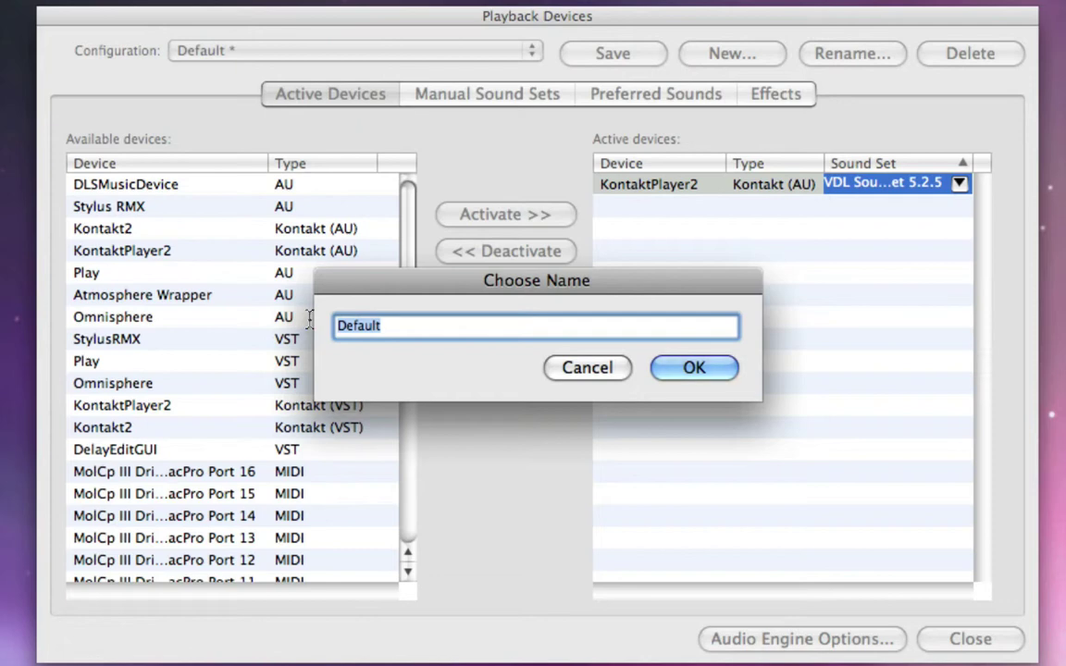
{"action": "type", "text": "5.2.5 VDL"}
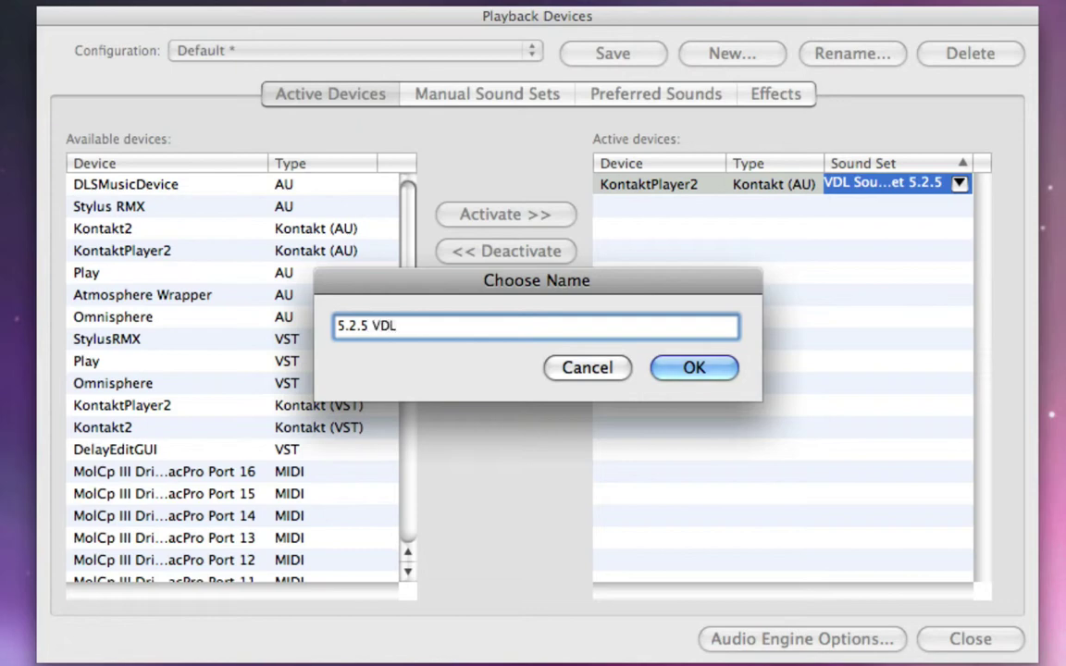
{"action": "type", "text": " (16 sounds)"}
{"action": "left_click", "coordinate": [696, 368]}
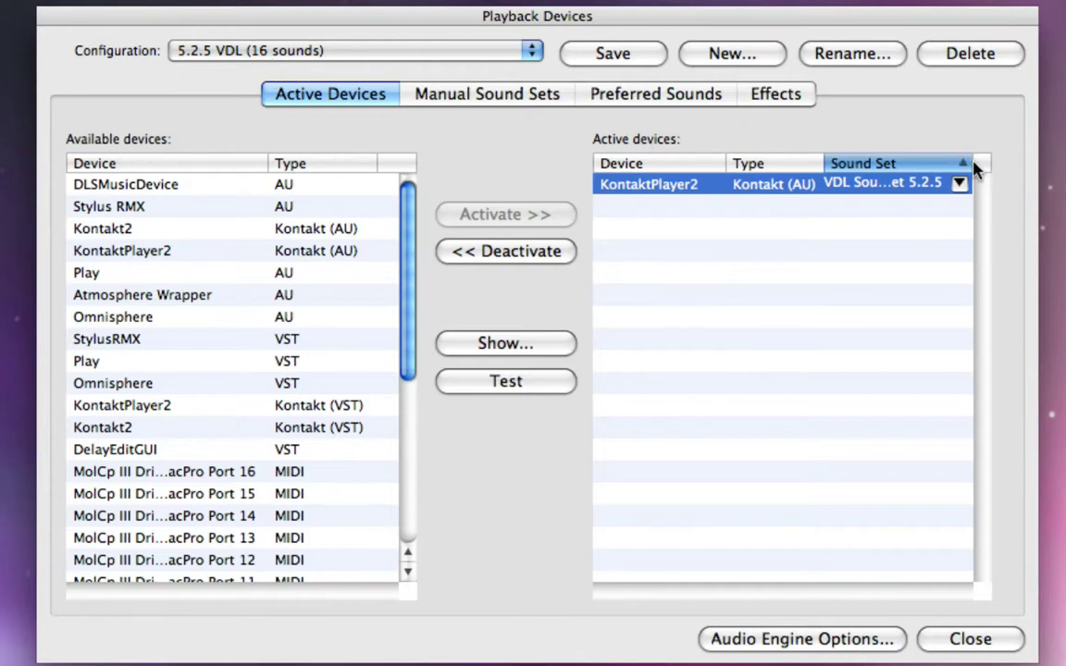
{"action": "left_click_drag", "start_coordinate": [975, 163], "coordinate": [984, 163]}
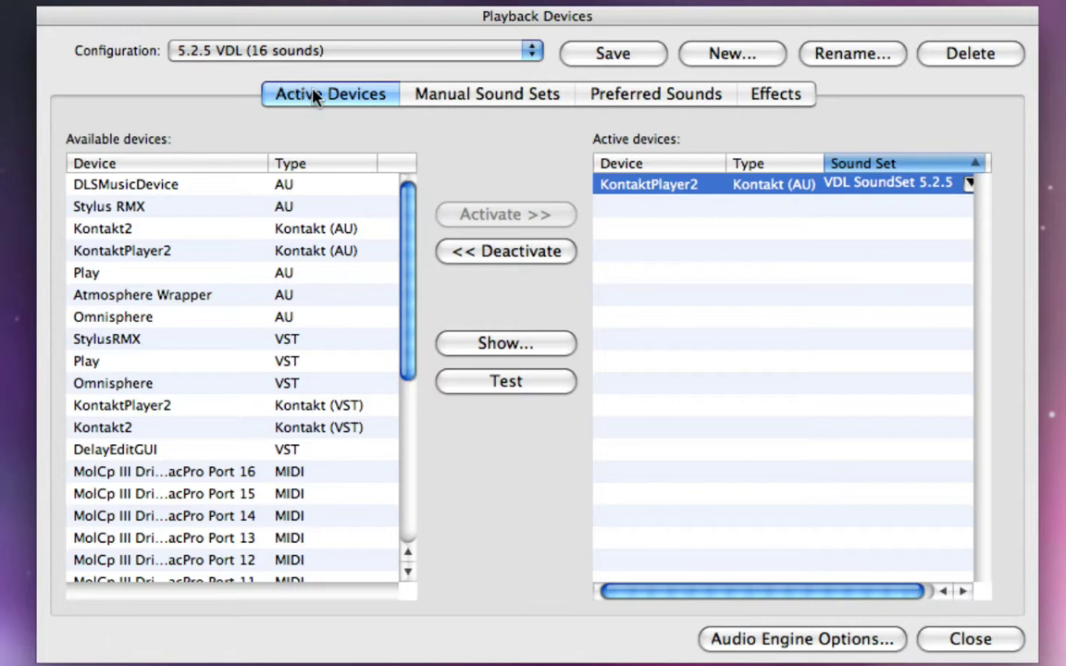
- Activate a second KontaktPlayer2 (AU) instance and widen the Device column to show full names
{"action": "left_click", "coordinate": [159, 254]}
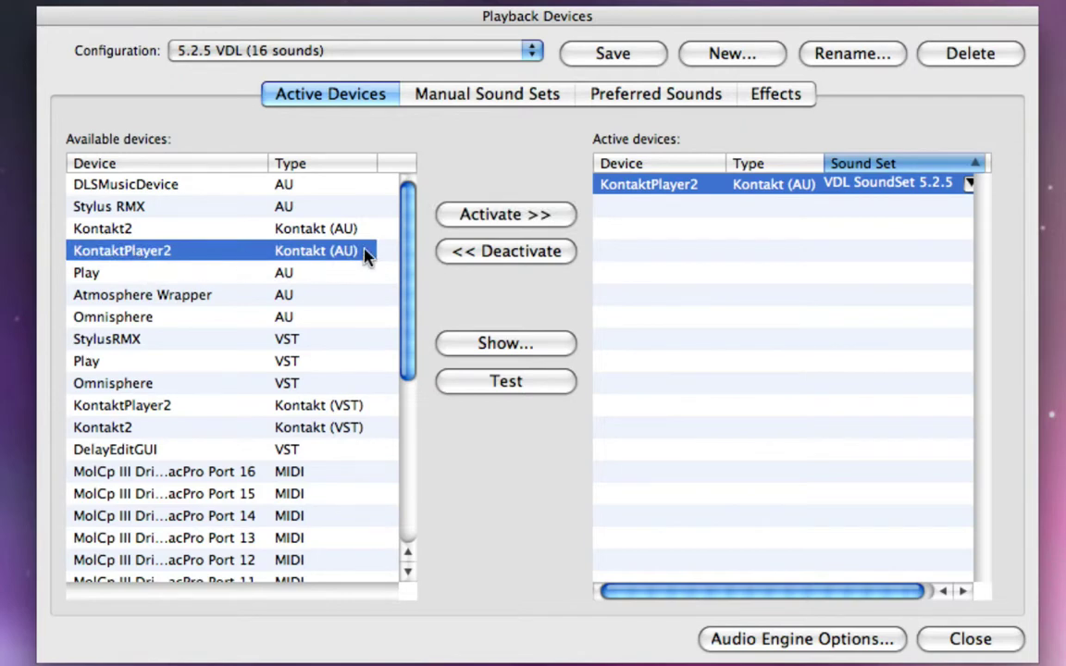
{"action": "left_click", "coordinate": [508, 207]}
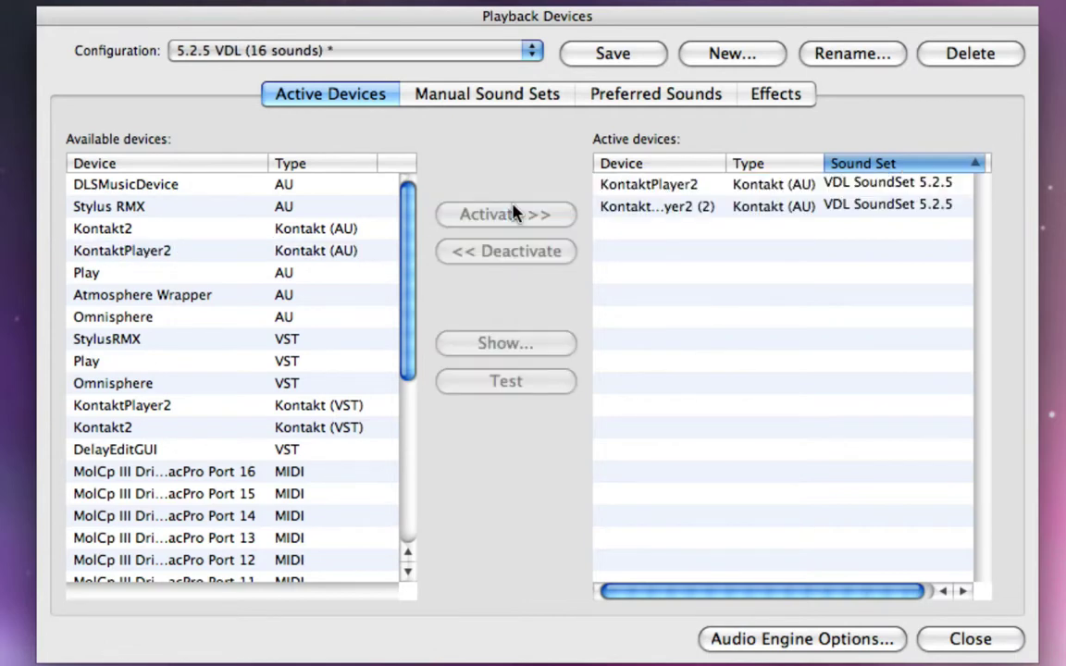
{"action": "left_click_drag", "start_coordinate": [726, 164], "coordinate": [728, 163]}
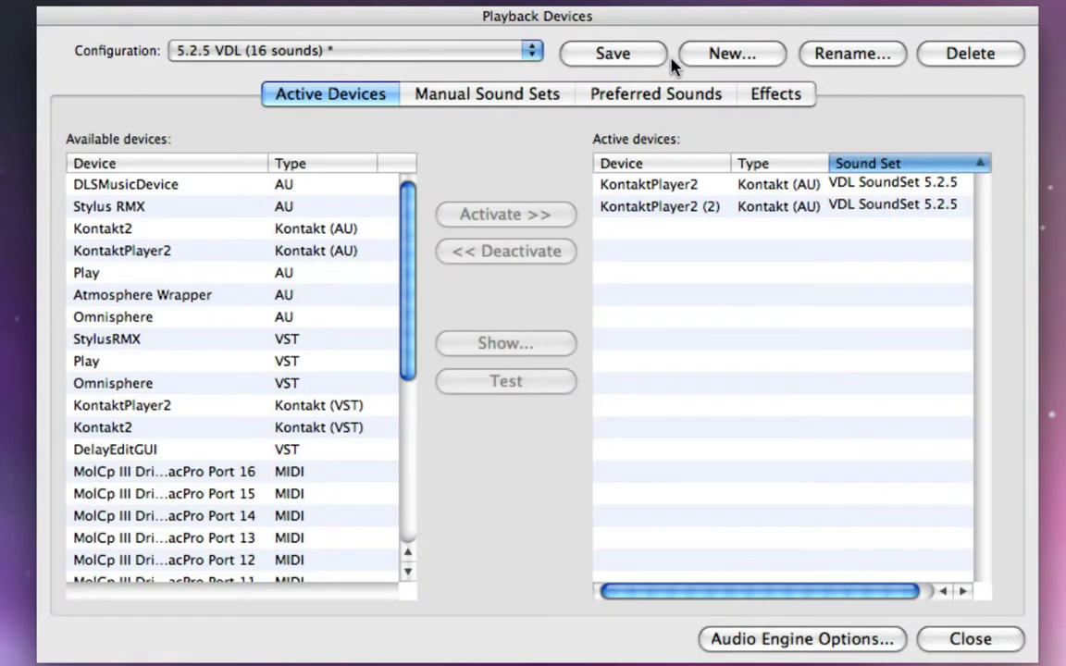
- Save the two-instance setup as new configuration '5.2.5 VDL (32 sounds)'
{"action": "left_click", "coordinate": [709, 56]}
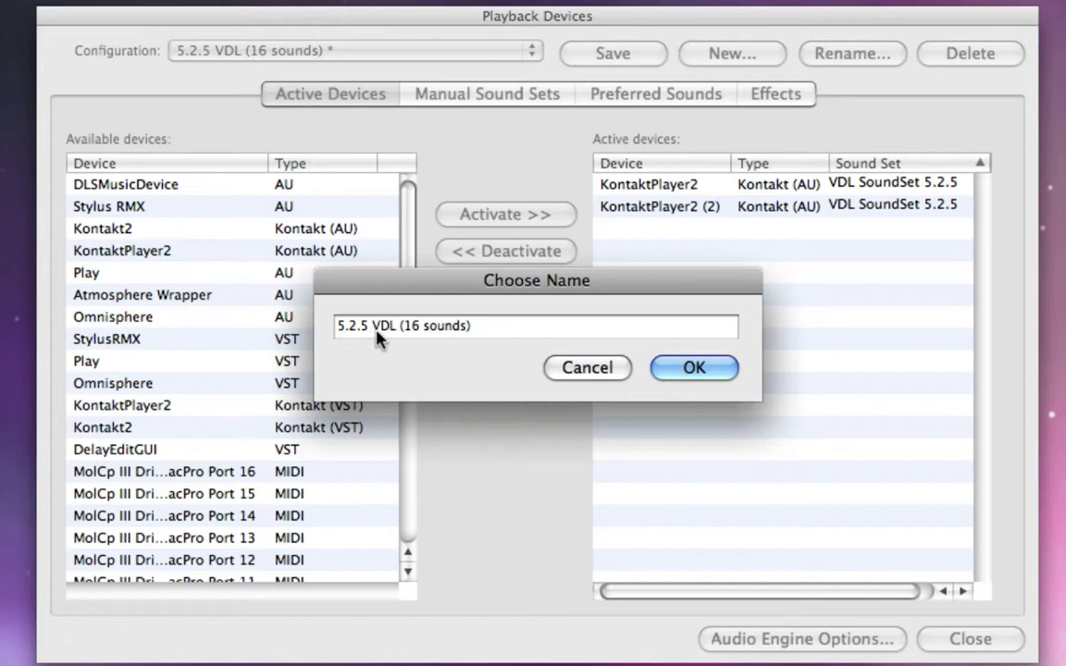
{"action": "left_click", "coordinate": [419, 329]}
{"action": "left_click_drag", "start_coordinate": [401, 329], "coordinate": [425, 338]}
{"action": "type", "text": "32"}
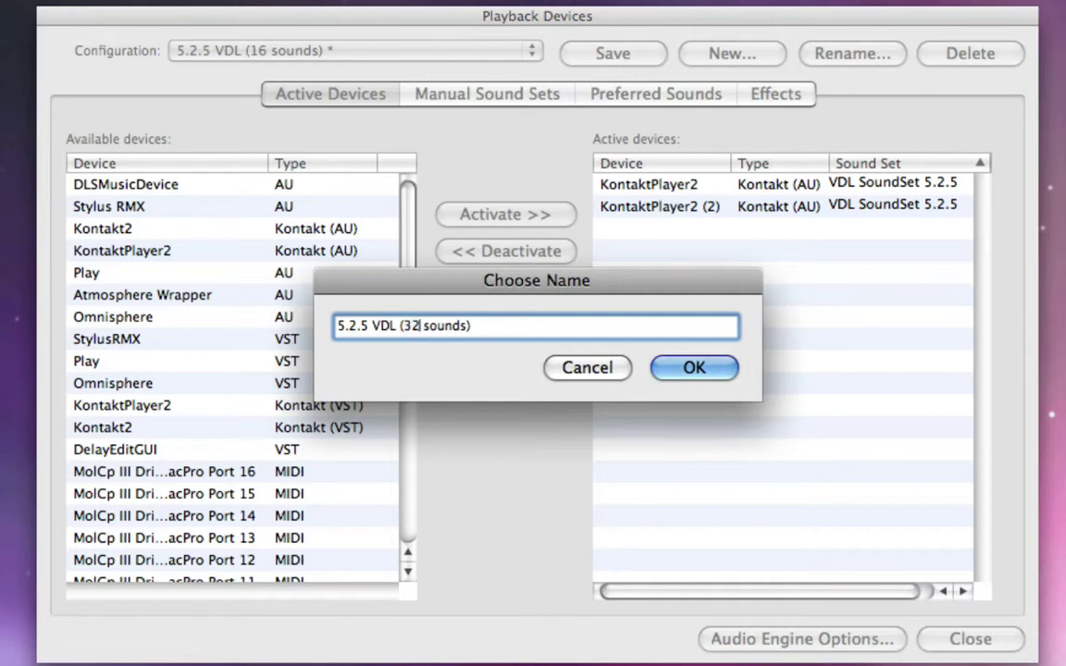
{"action": "left_click", "coordinate": [693, 366]}
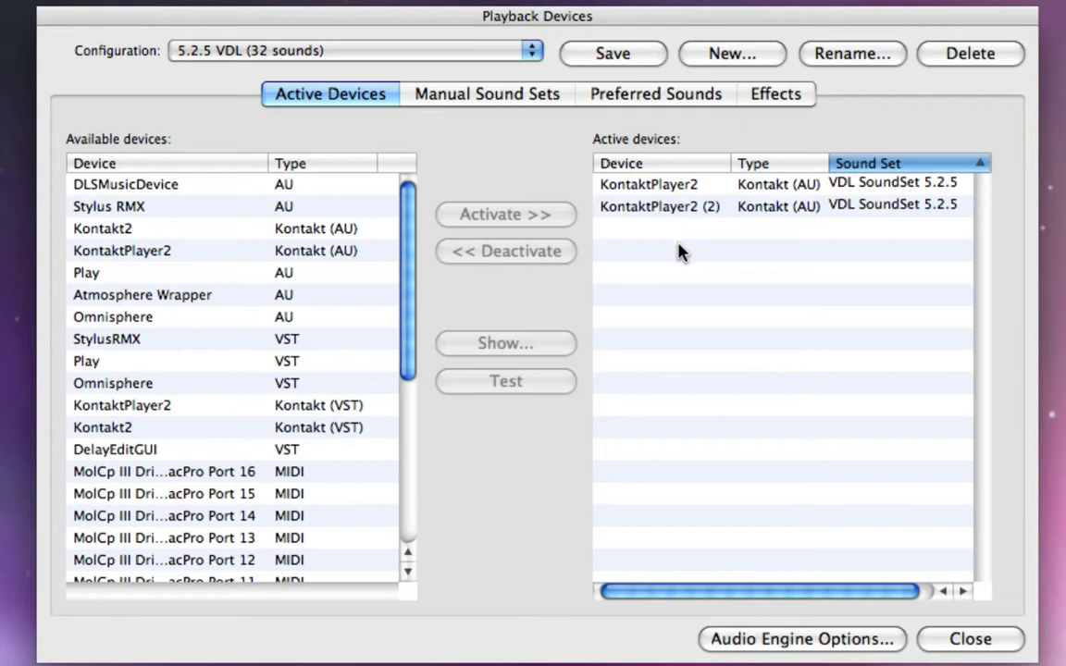
- Activate a third KontaktPlayer2 (AU) instance and select KontaktPlayer2 (3) in Active devices
{"action": "left_click", "coordinate": [217, 251]}
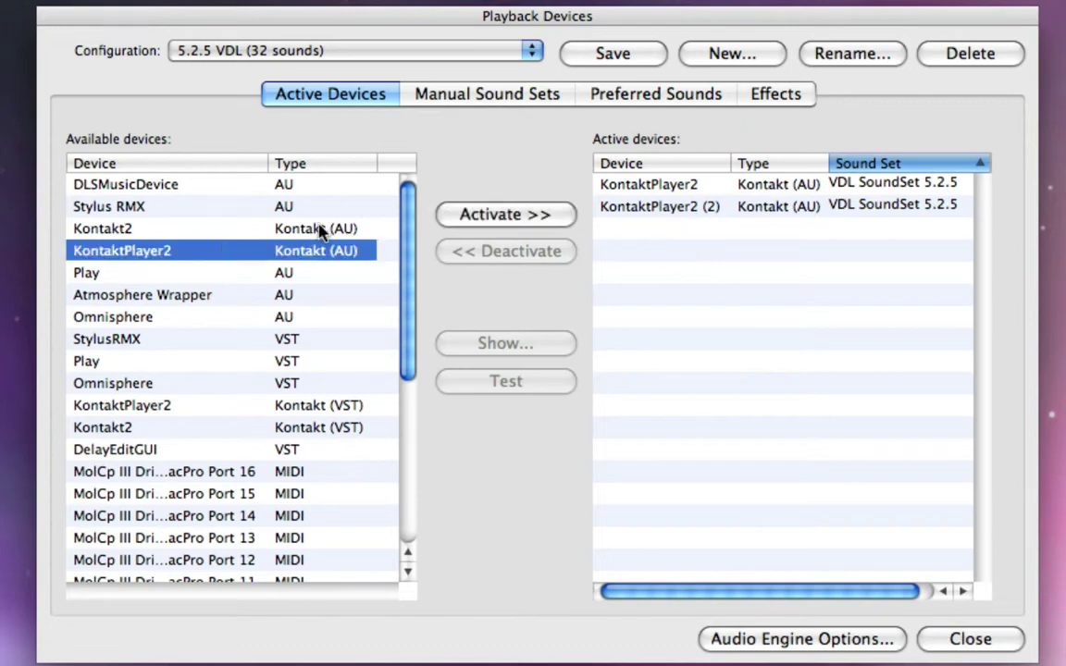
{"action": "left_click", "coordinate": [452, 213]}
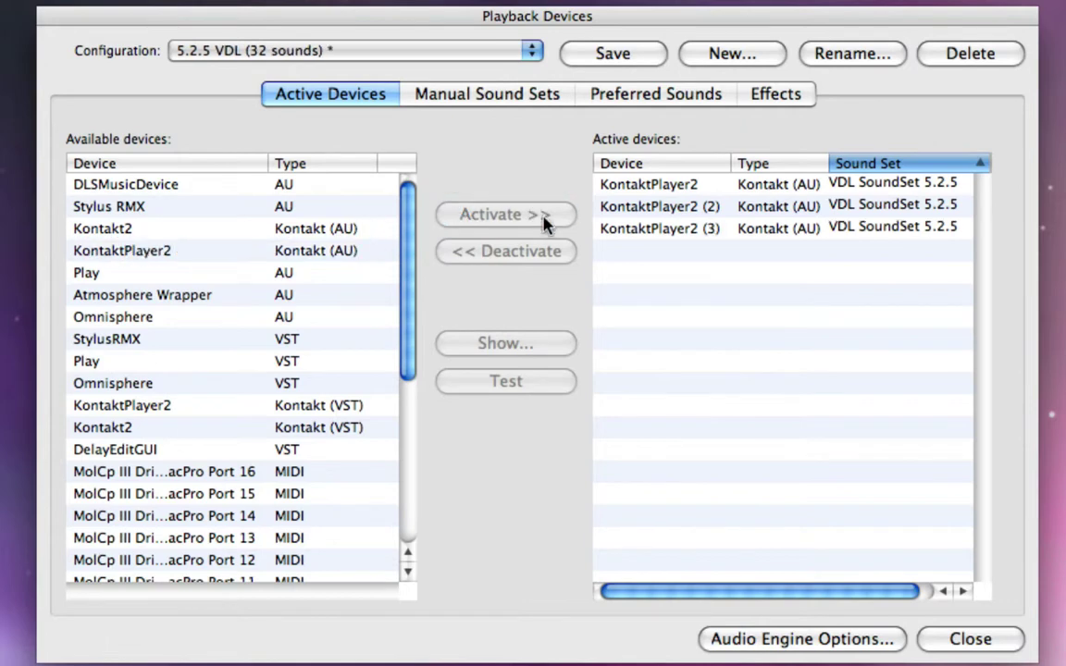
{"action": "left_click", "coordinate": [654, 231]}
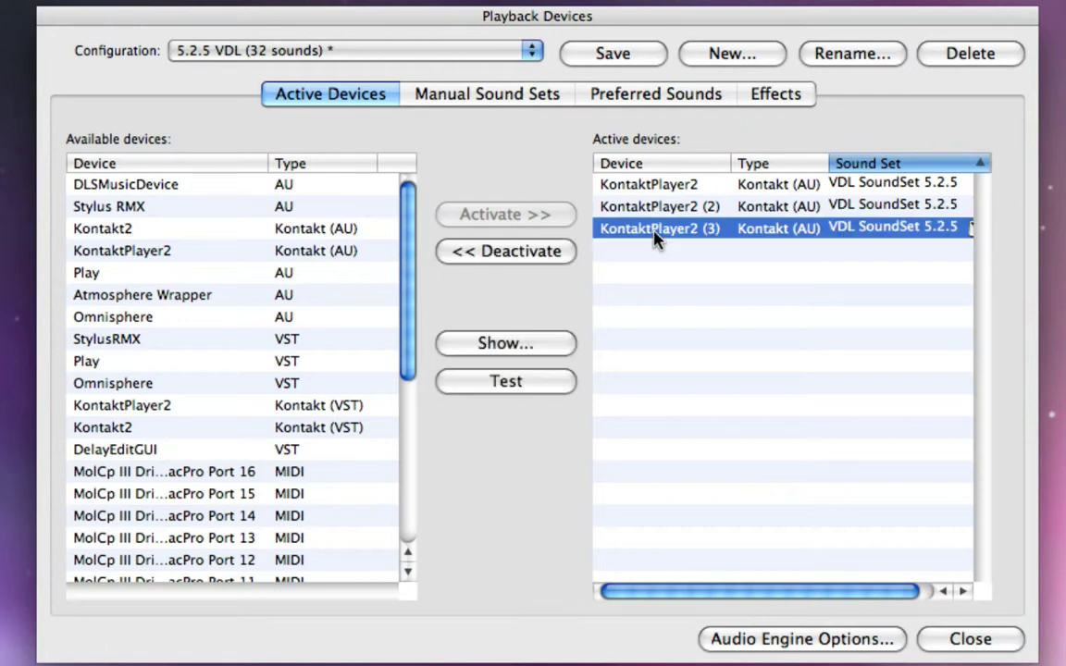
- Assign Sibelius Essentials to KontaktPlayer2 (3), then check the other two instances still use VDL SoundSet 5.2.5
{"action": "left_click", "coordinate": [972, 231]}
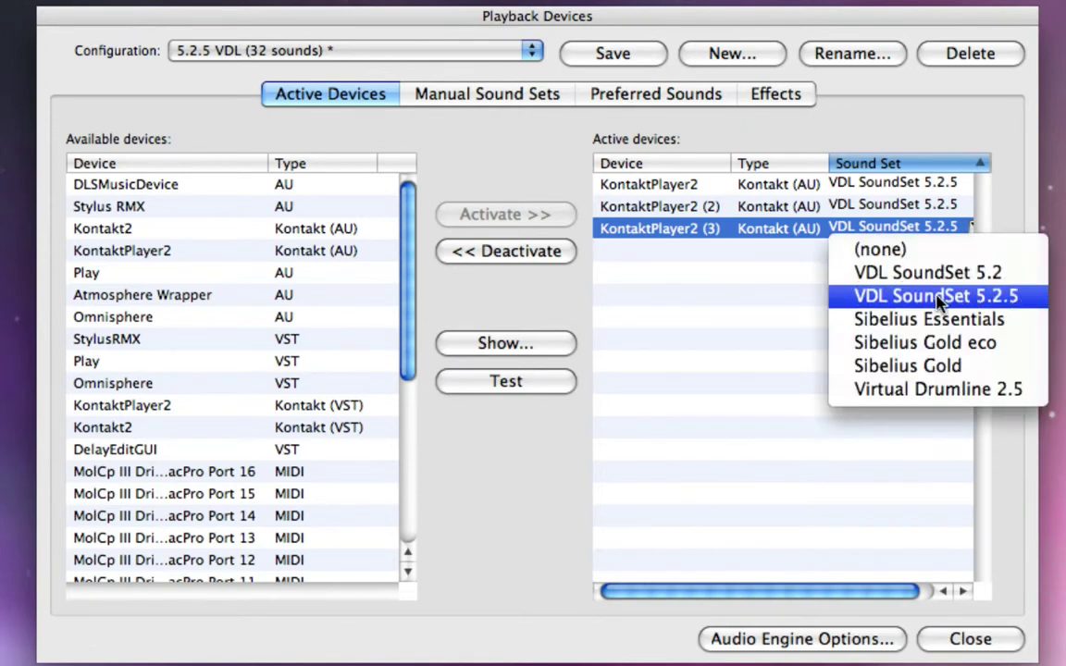
{"action": "left_click", "coordinate": [840, 324]}
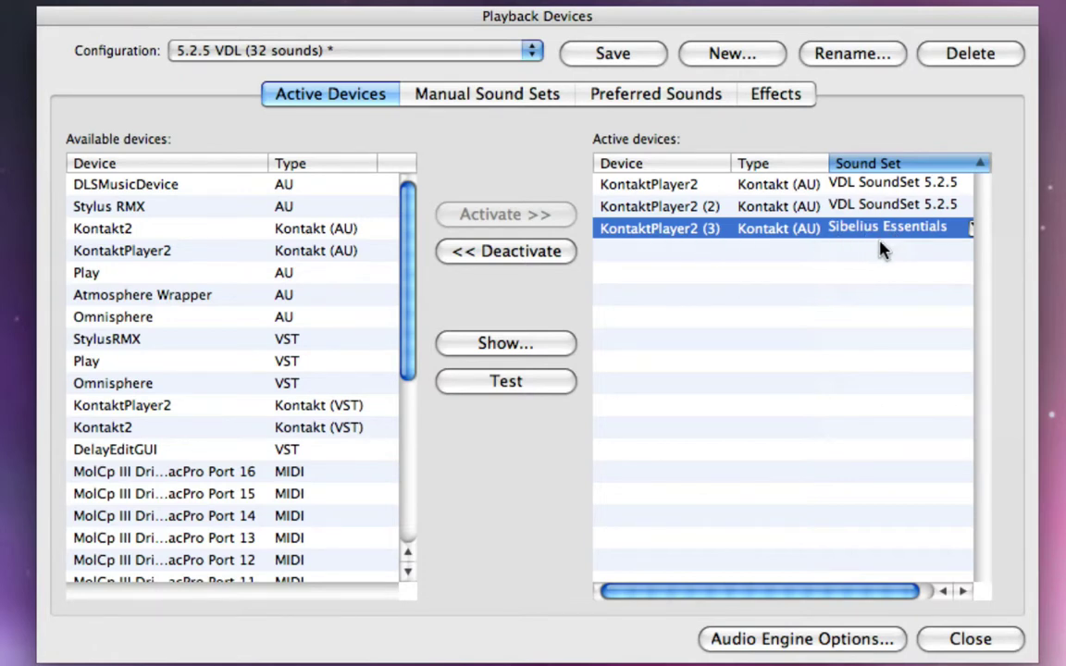
{"action": "left_click", "coordinate": [683, 186]}
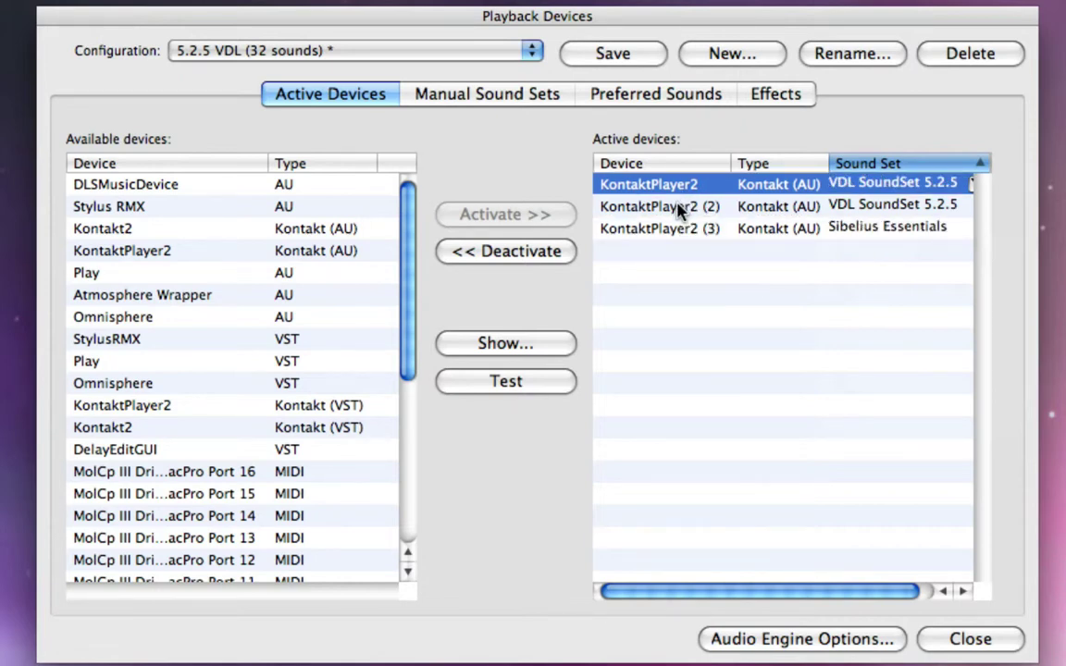
{"action": "left_click", "coordinate": [680, 208]}
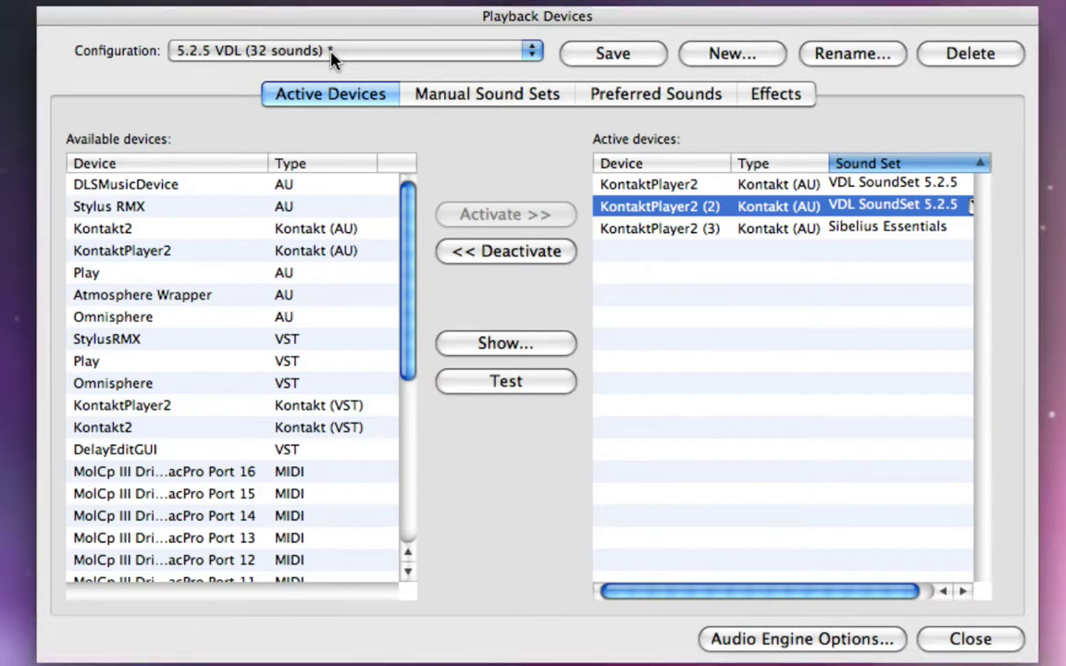
- Save the three-instance setup as configuration '5.2.5 VDL (32 sounds), Essentials (16 sounds)'
{"action": "left_click", "coordinate": [719, 54]}
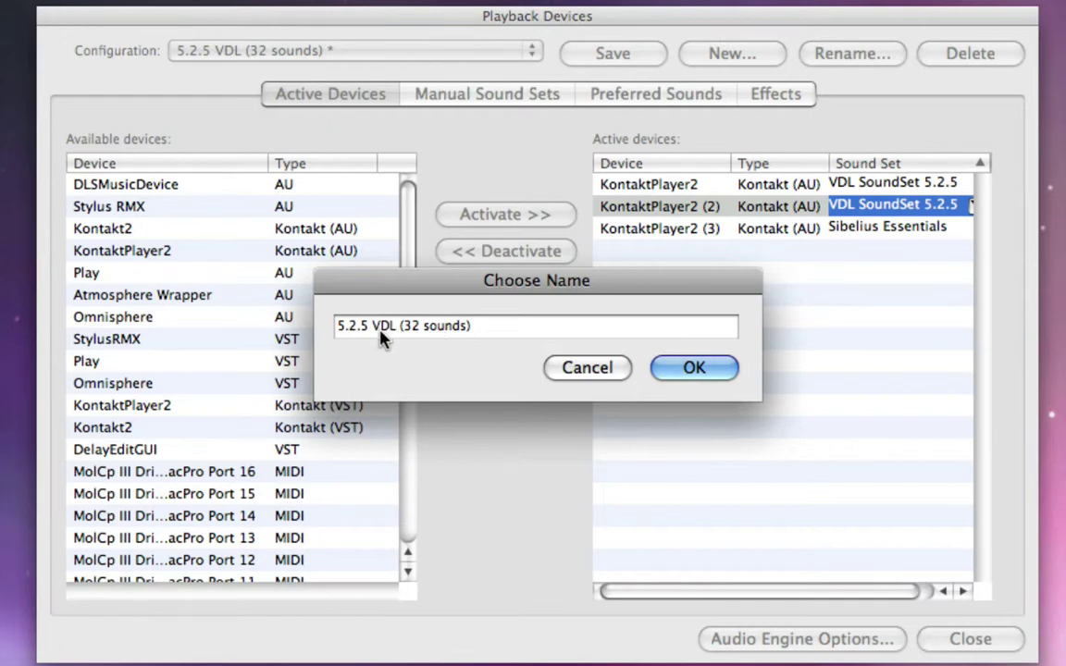
{"action": "left_click", "coordinate": [492, 328]}
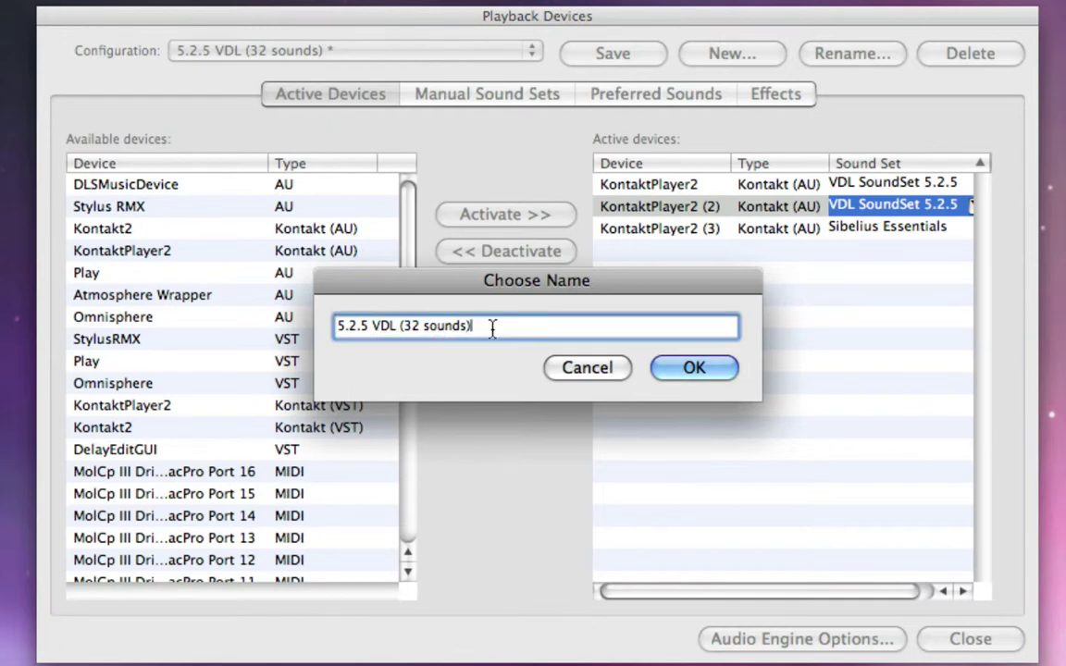
{"action": "type", "text": ", Essentials"}
{"action": "type", "text": "(16 sounds)"}
{"action": "left_click", "coordinate": [696, 371]}
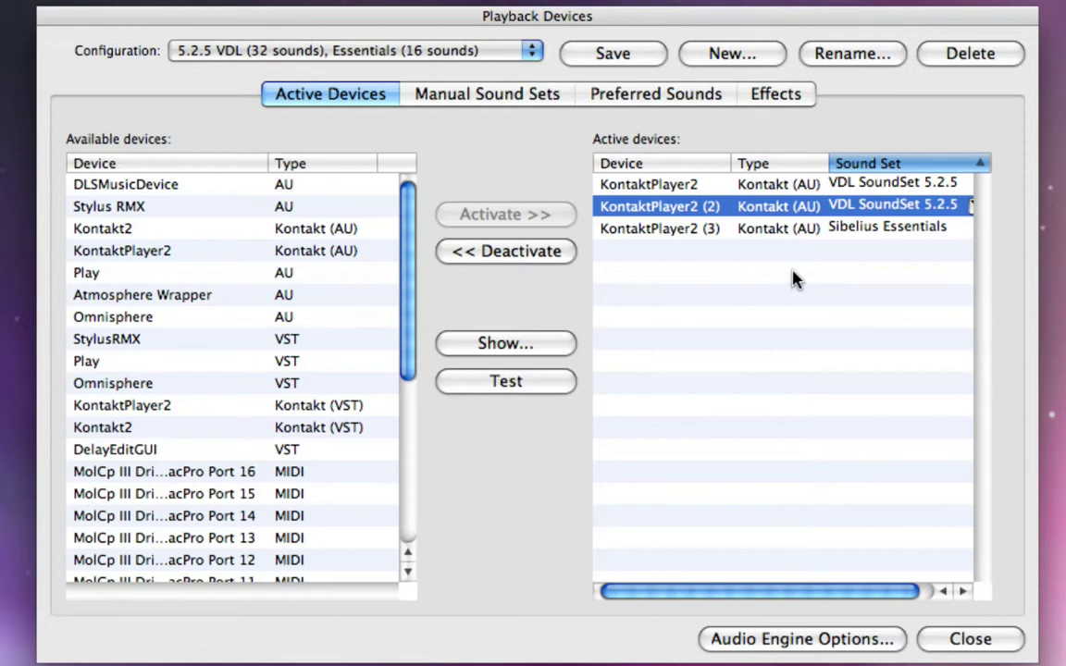
- Switch back to the '5.2.5 VDL (16 sounds)' playback configuration
{"action": "left_click", "coordinate": [531, 51]}
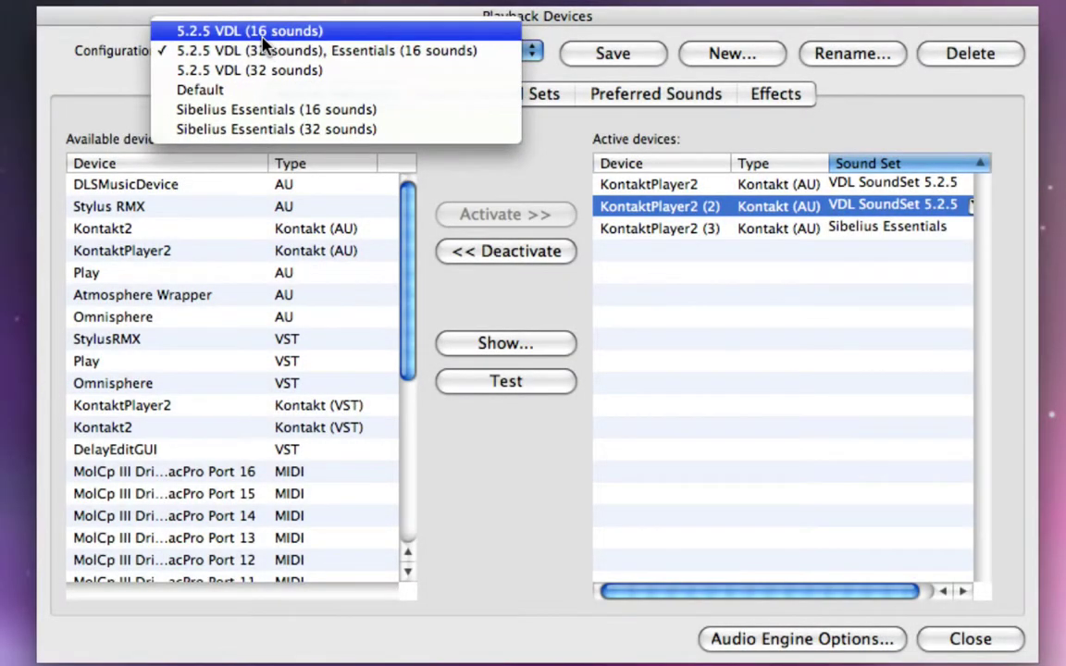
{"action": "key", "text": "Escape"}
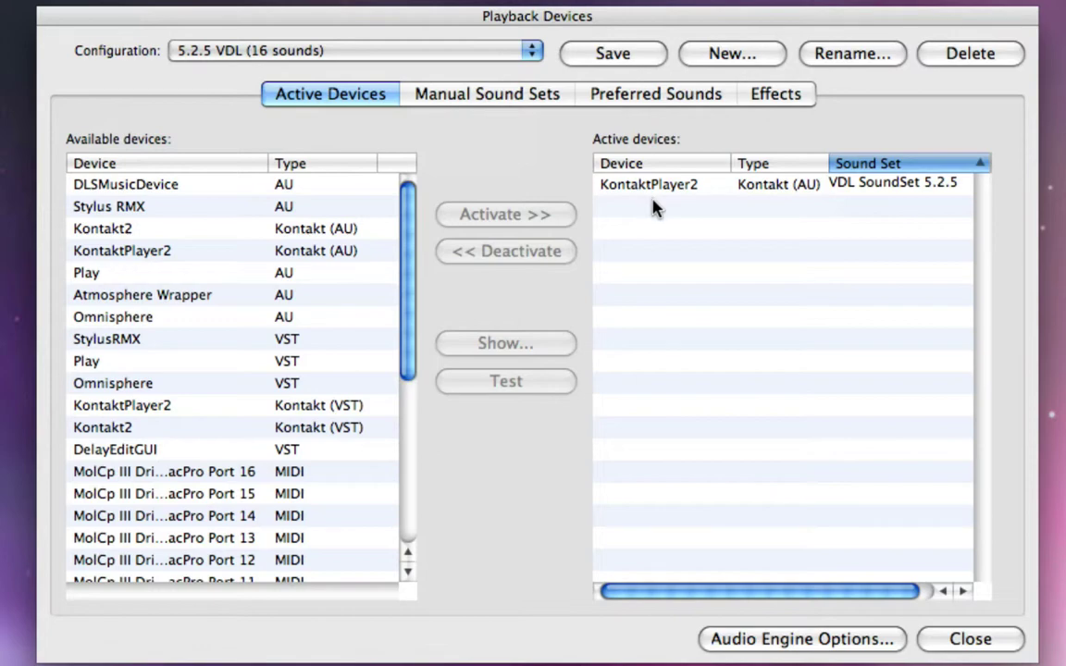
- Reload the '5.2.5 VDL (32 sounds), Essentials (16 sounds)' playback configuration
{"action": "left_click", "coordinate": [514, 53]}
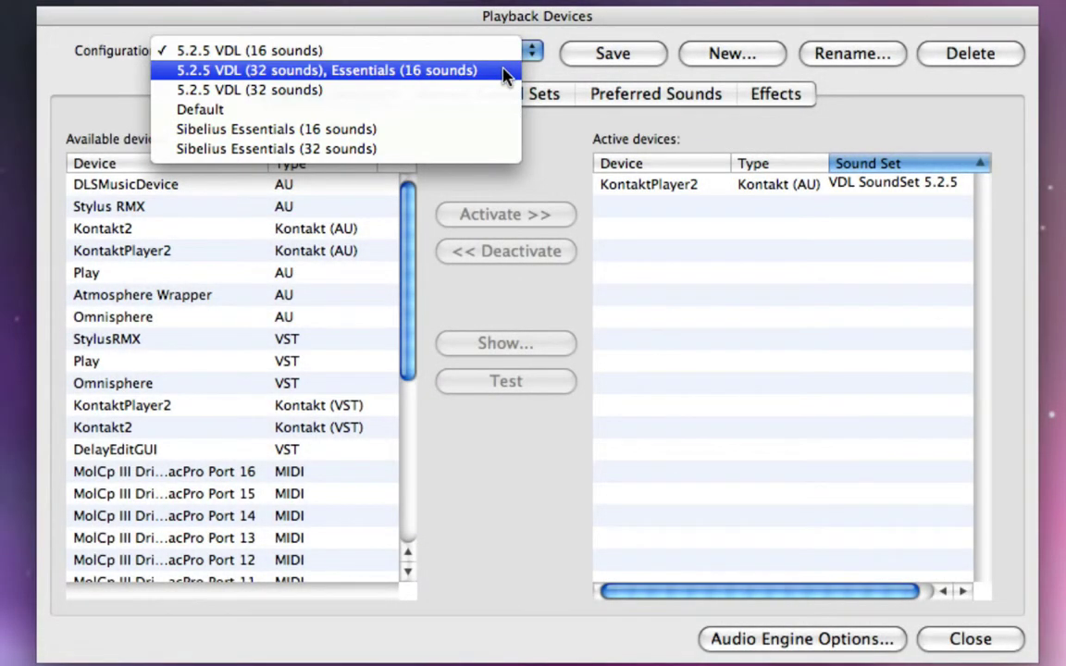
{"action": "left_click", "coordinate": [506, 74]}
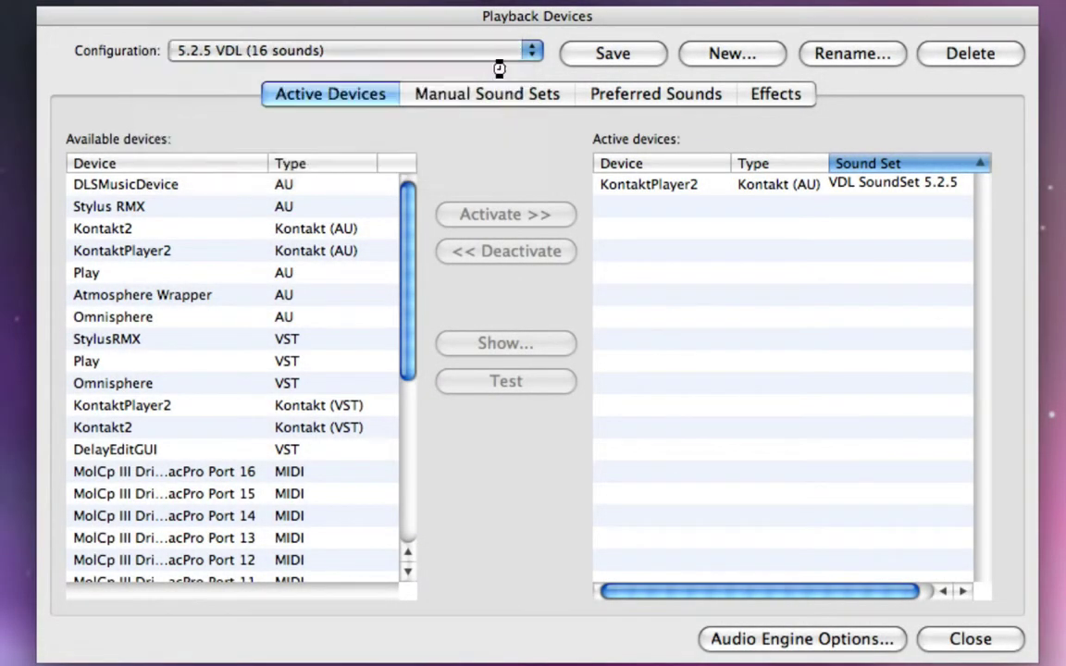